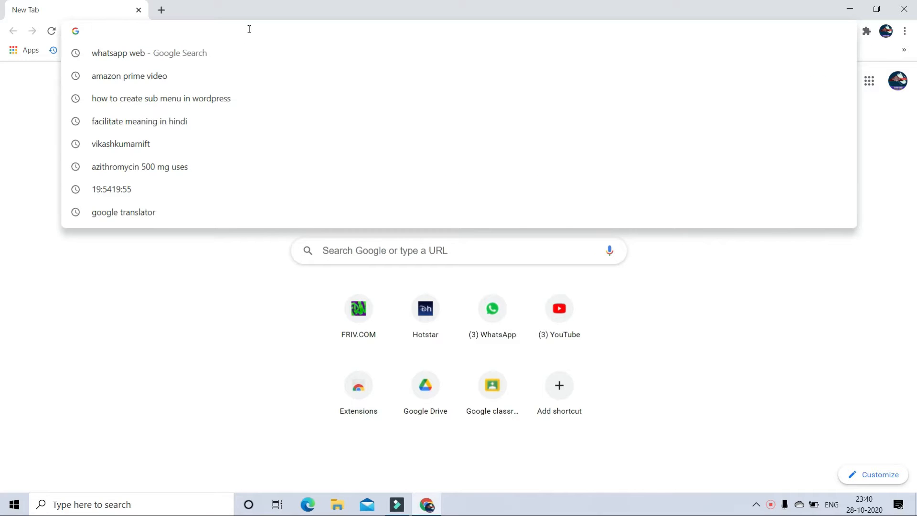
Open the kvsinnovation.wordpress.com site and bring up the Menus settings of its customizer.
type("kvsangathan.nic.in")
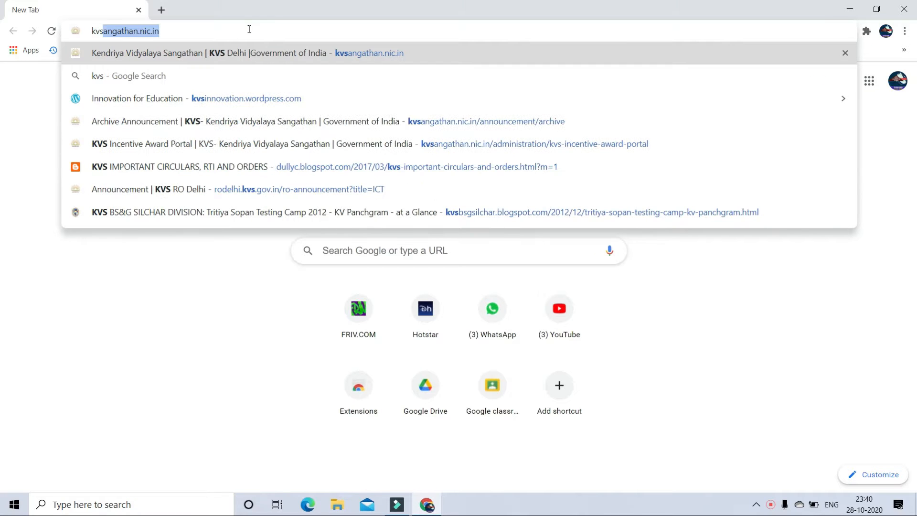
left_click(245, 97)
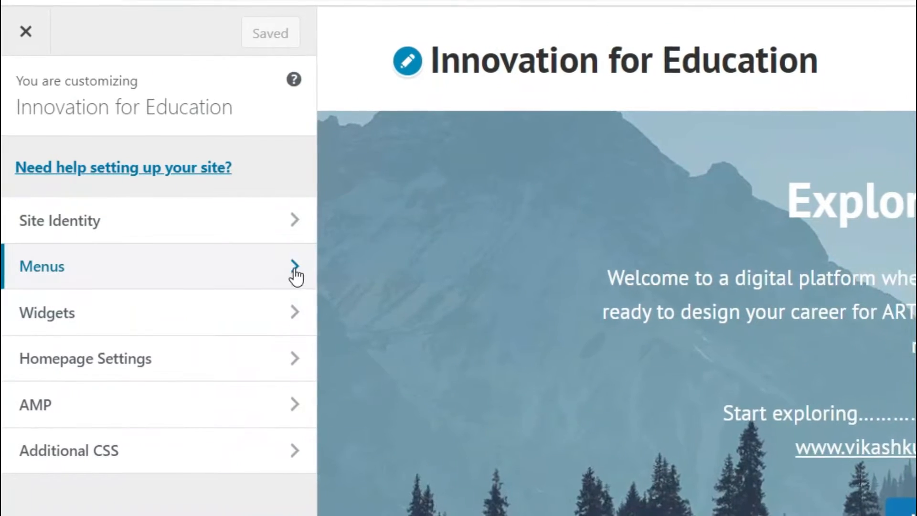
left_click(295, 277)
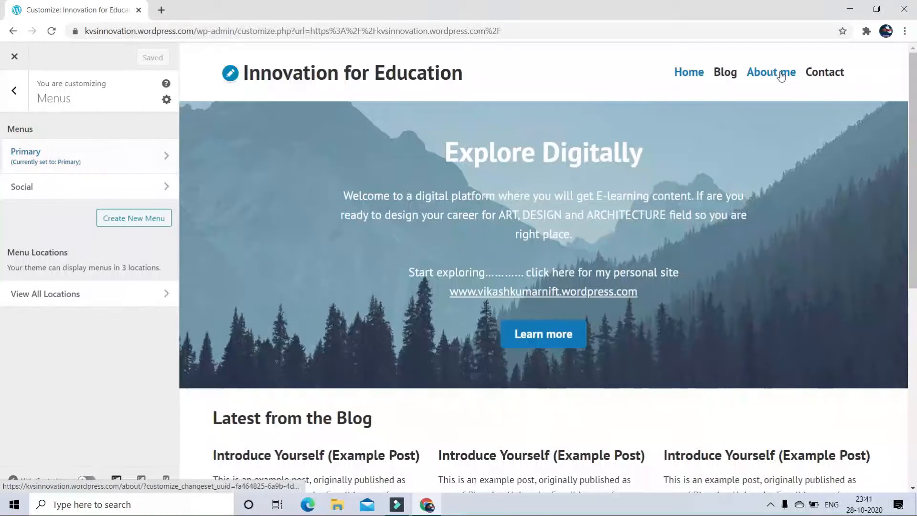
View the About me page in the site preview and return to the Home page.
left_click(774, 72)
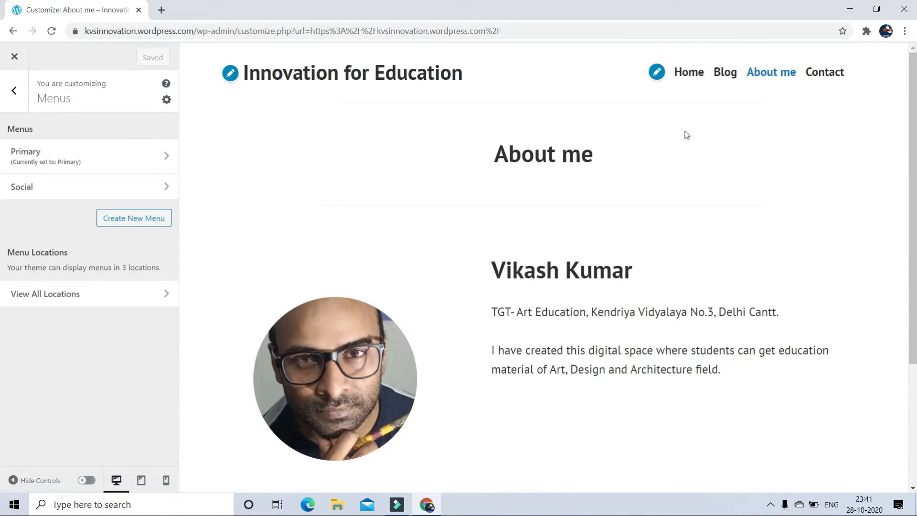
left_click(684, 74)
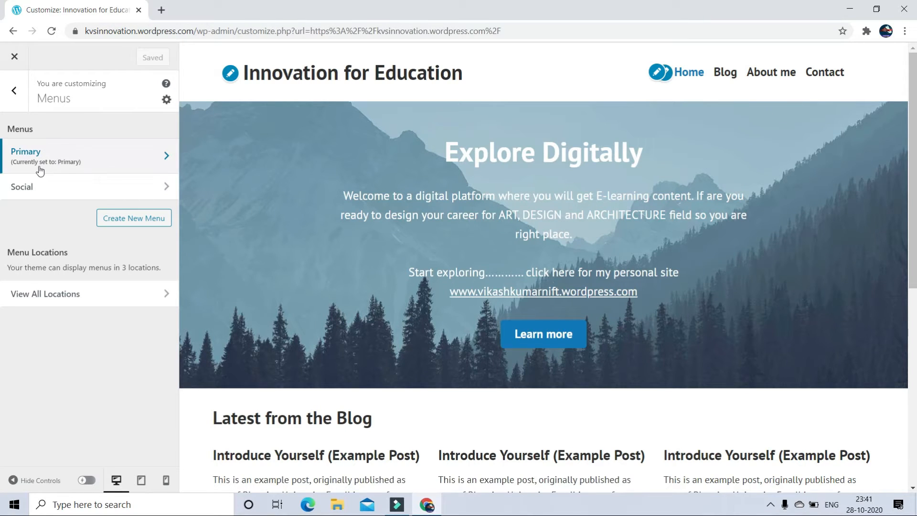
left_click(156, 155)
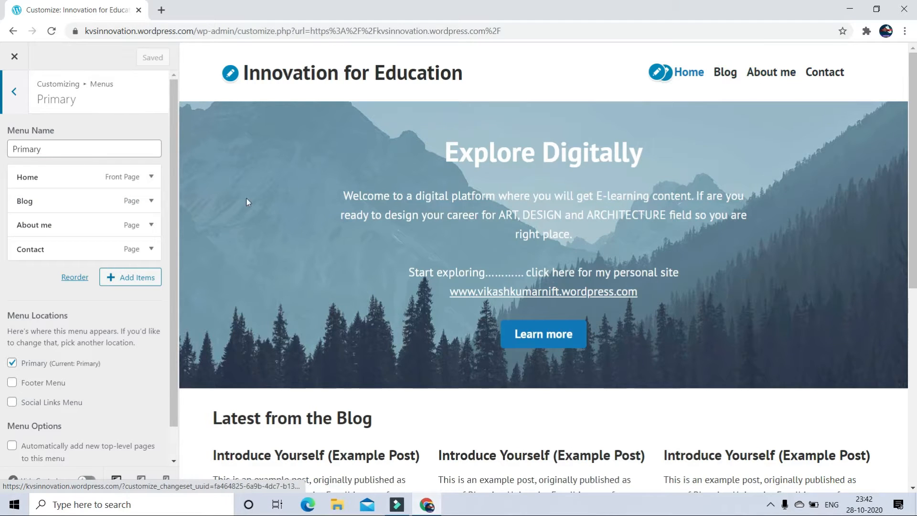
left_click(76, 227)
left_click_drag(74, 228, 75, 217)
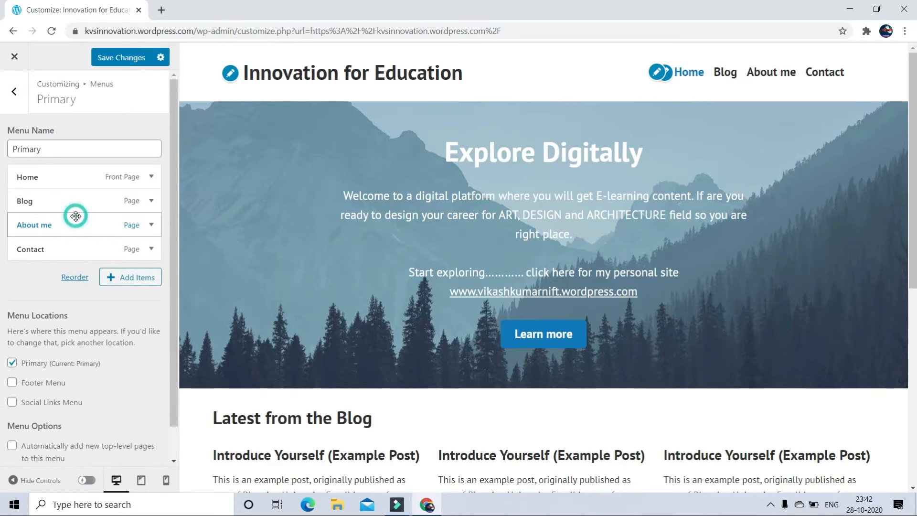
left_click(151, 225)
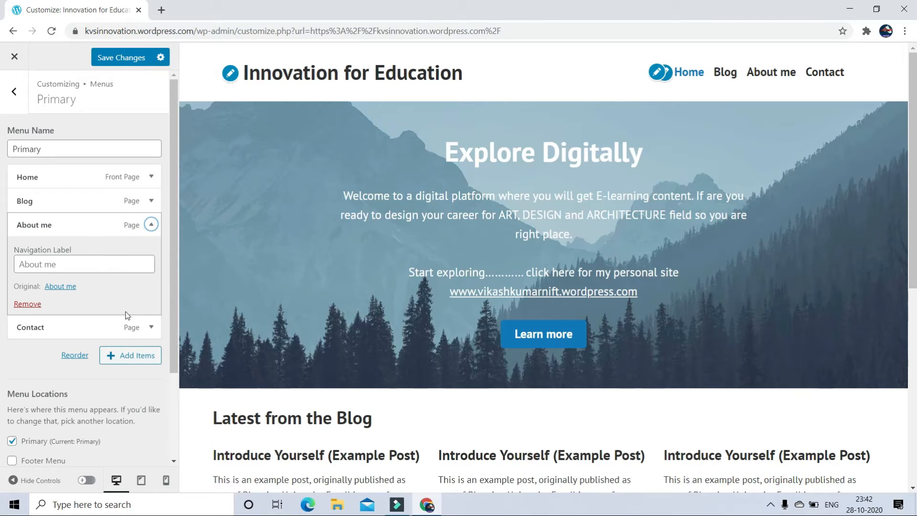
left_click(14, 56)
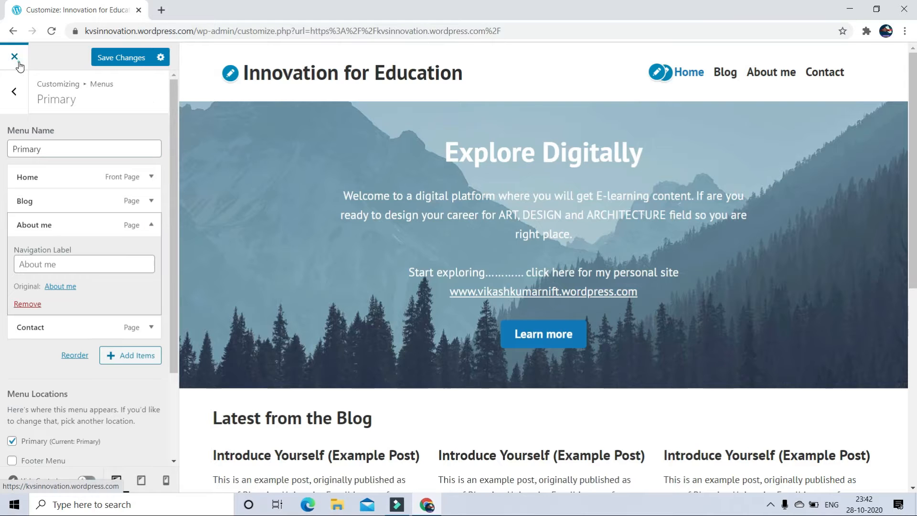
left_click(524, 117)
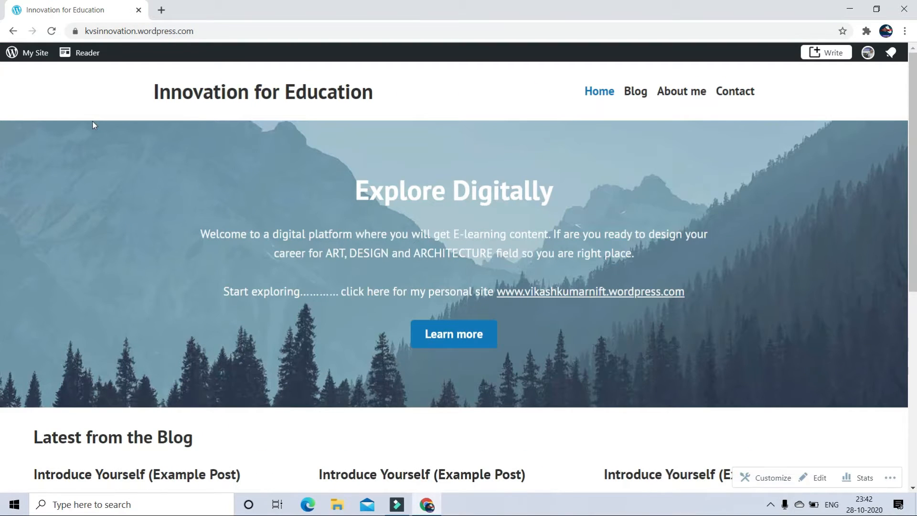
Reopen the site's customizer and reorder the Primary menu so that Blog comes directly after About me.
left_click(780, 482)
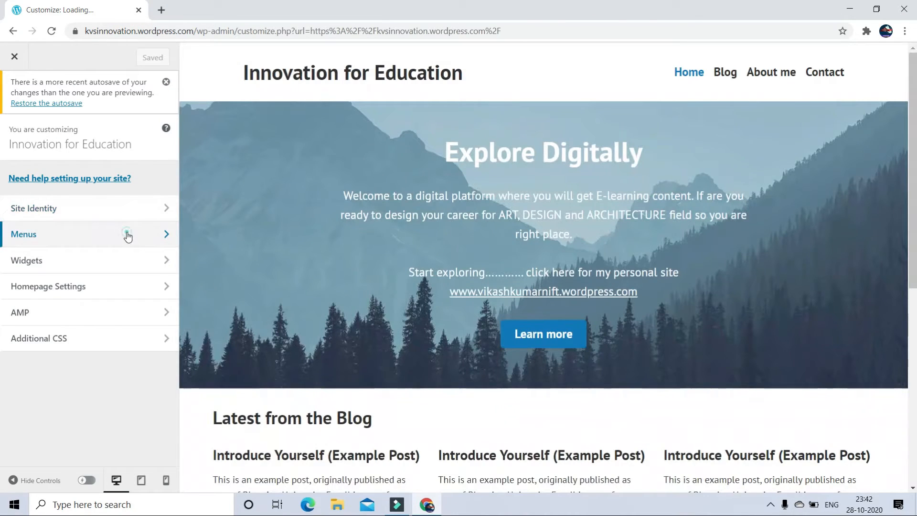
left_click(128, 234)
left_click(150, 207)
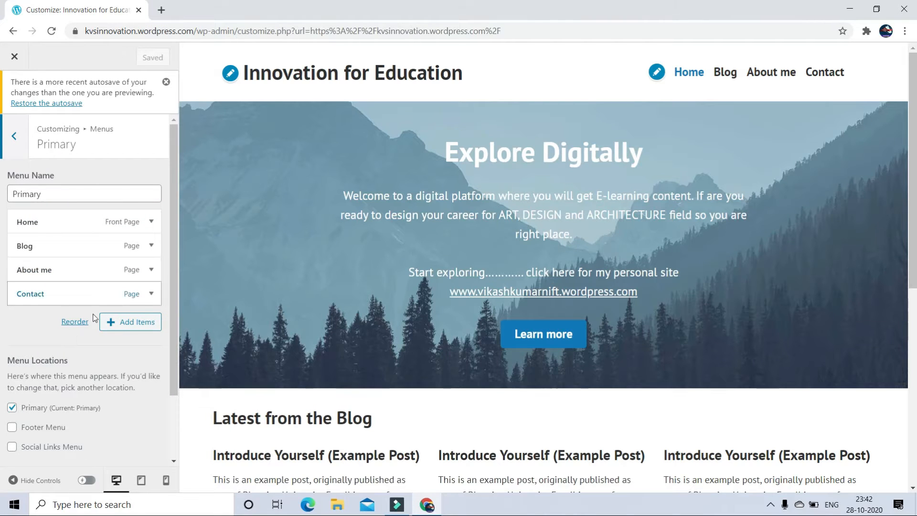
left_click(77, 323)
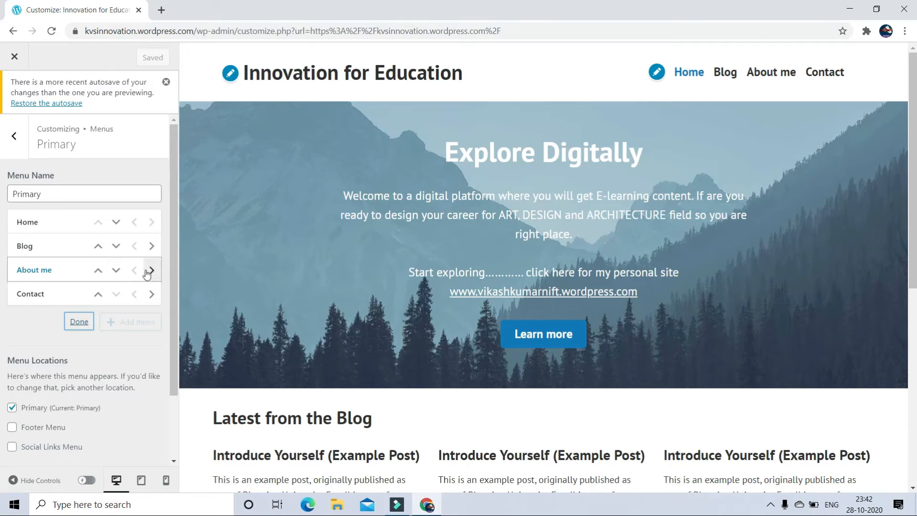
left_click(116, 246)
left_click(77, 277)
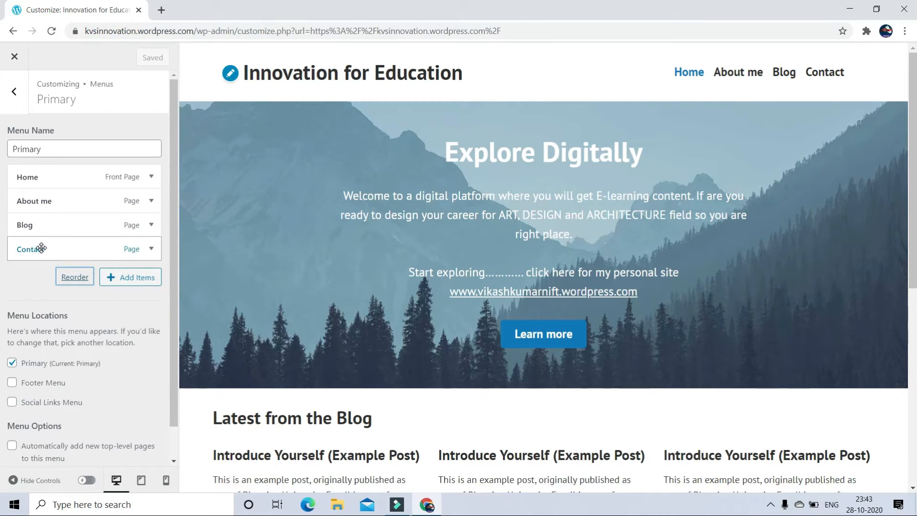
Create a new page named Workshop and add it to the Primary menu.
left_click(132, 286)
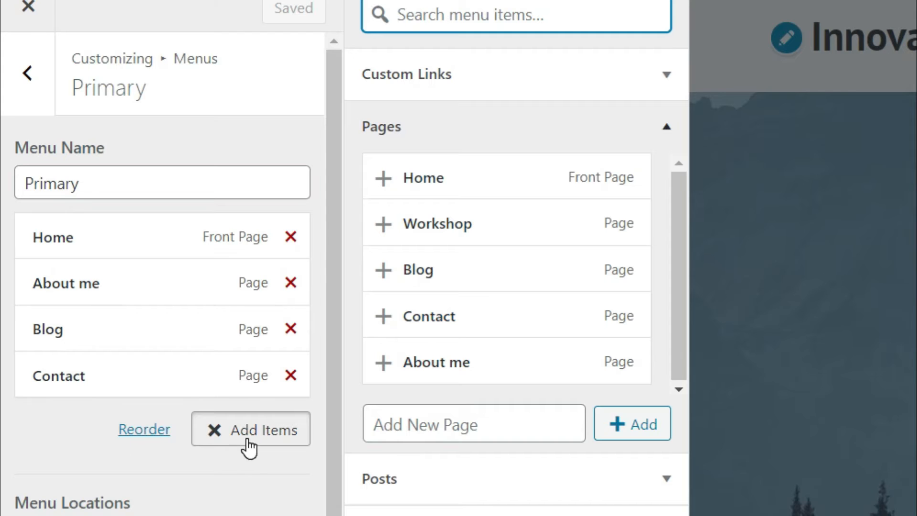
left_click(635, 432)
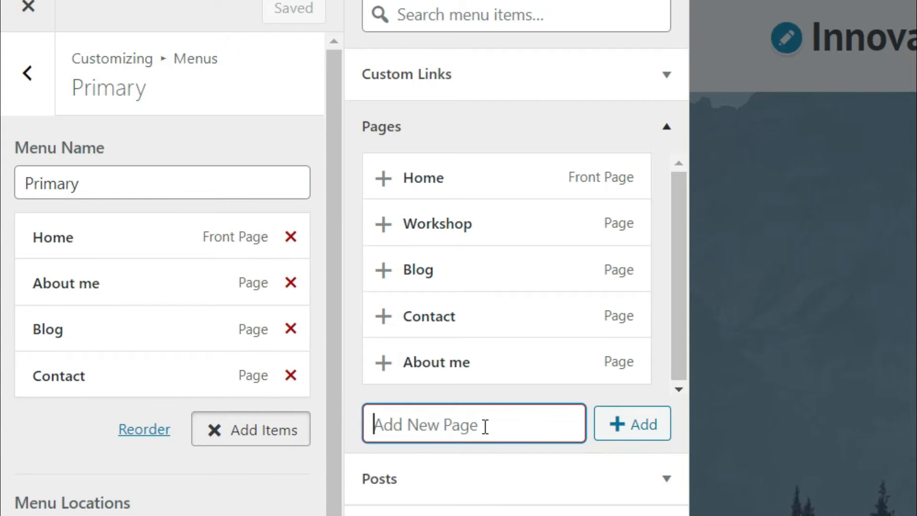
type("Workshop")
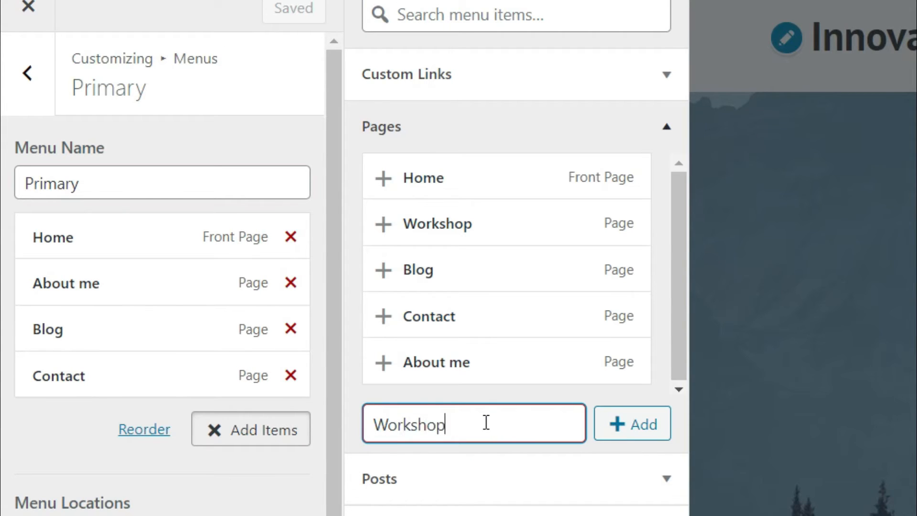
left_click(622, 424)
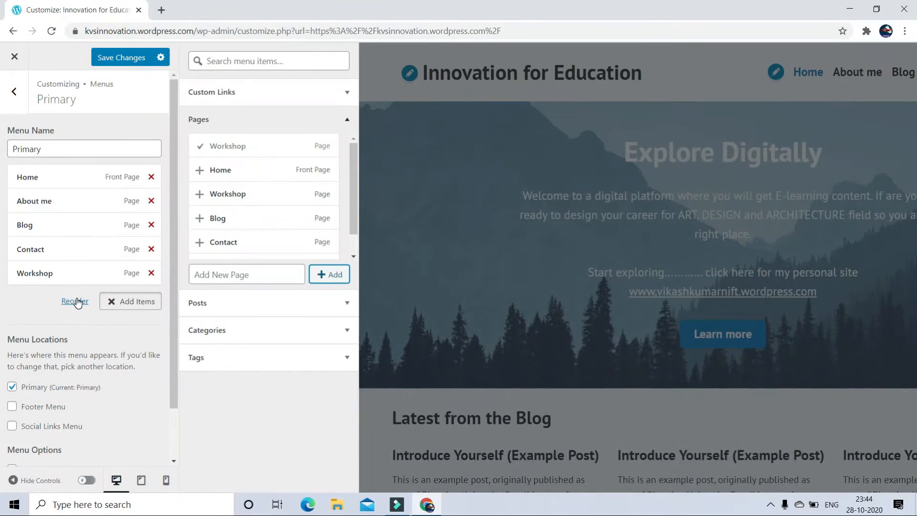
Move Workshop above Contact in the Primary menu and save the changes.
left_click(75, 301)
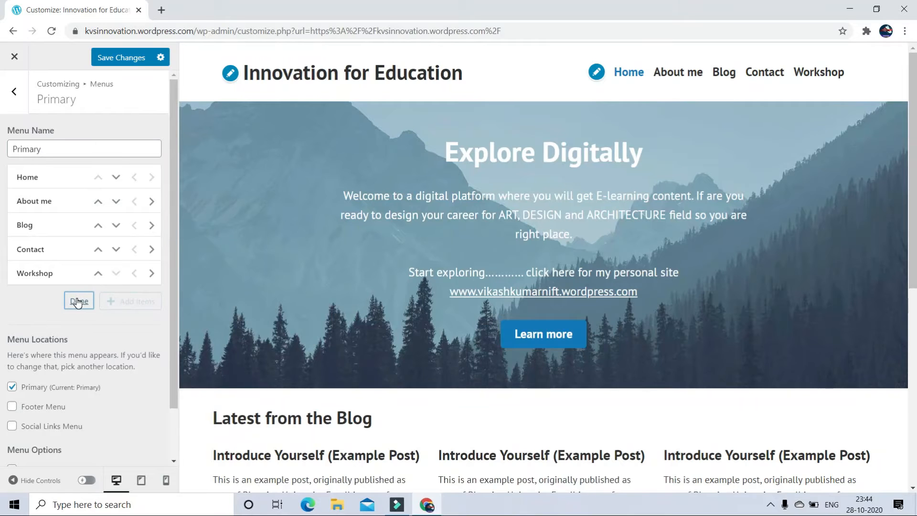
left_click(77, 302)
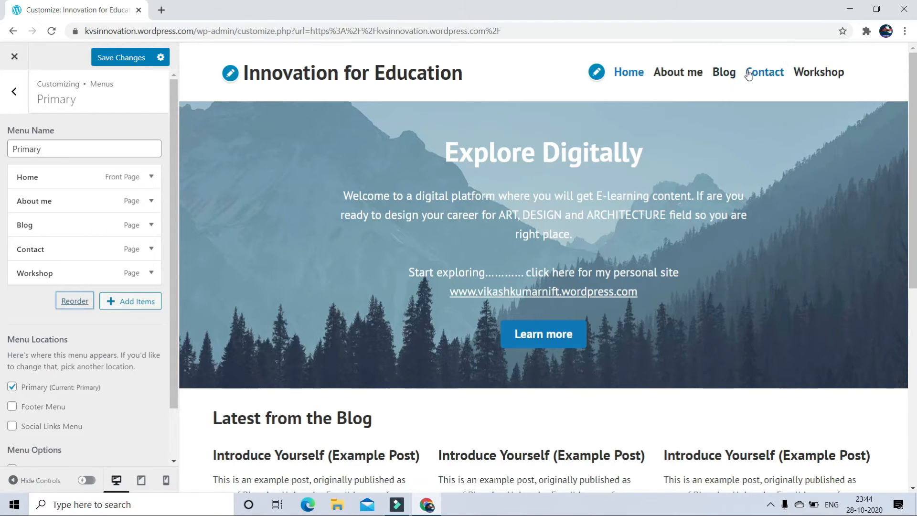
left_click(73, 303)
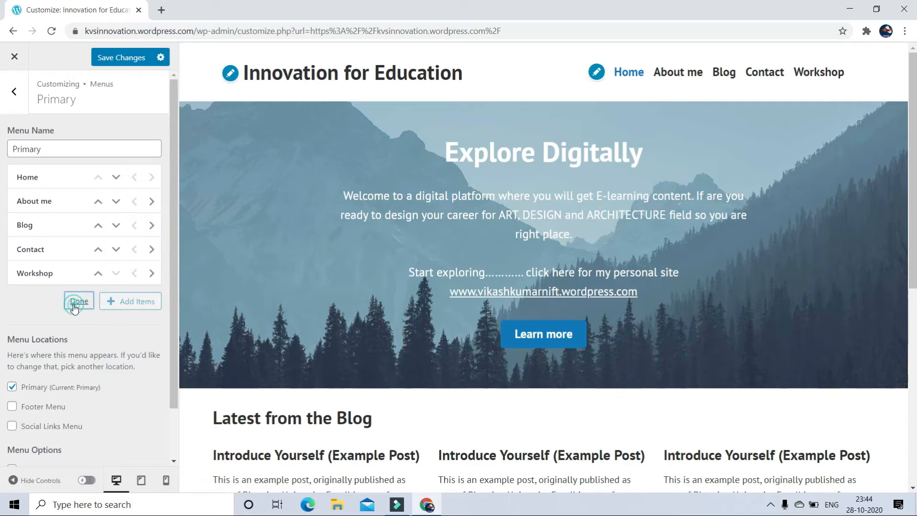
left_click(99, 274)
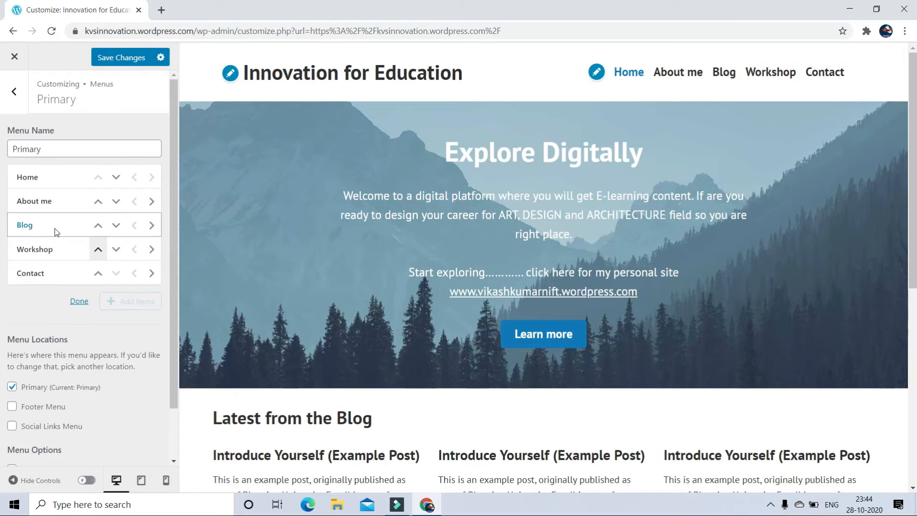
left_click(78, 301)
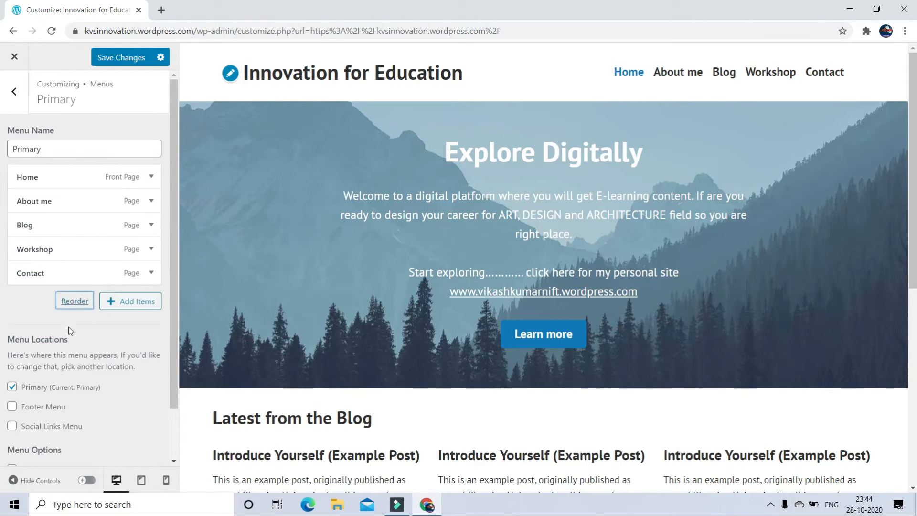
left_click(136, 60)
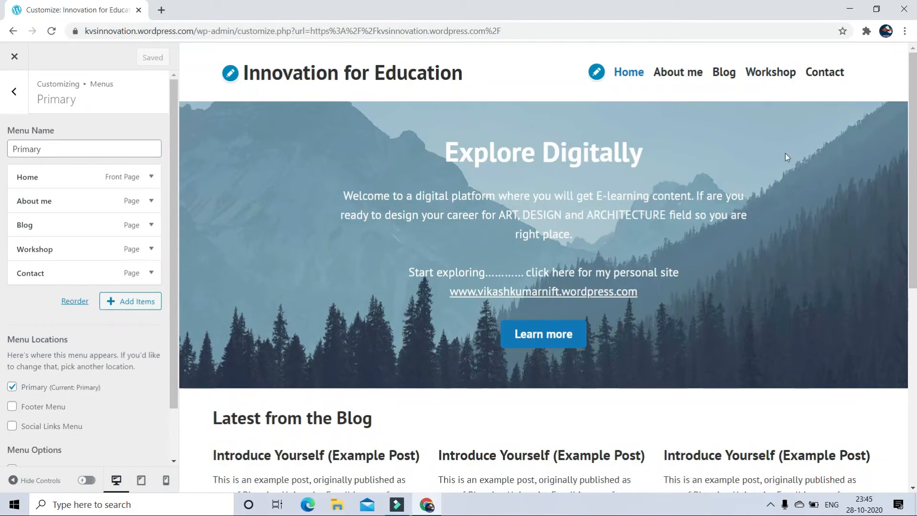
Create two new pages named Craft and Sculpture as items of the Primary menu.
left_click(127, 306)
left_click(136, 309)
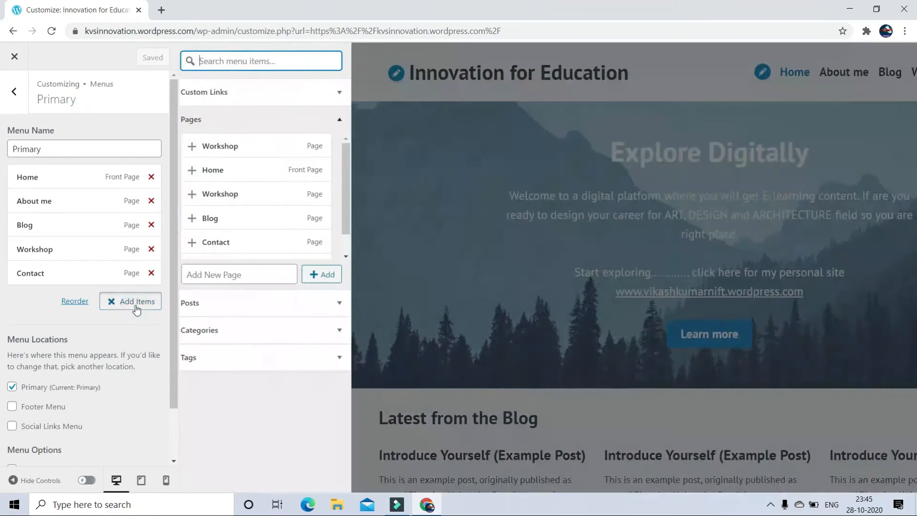
left_click(217, 278)
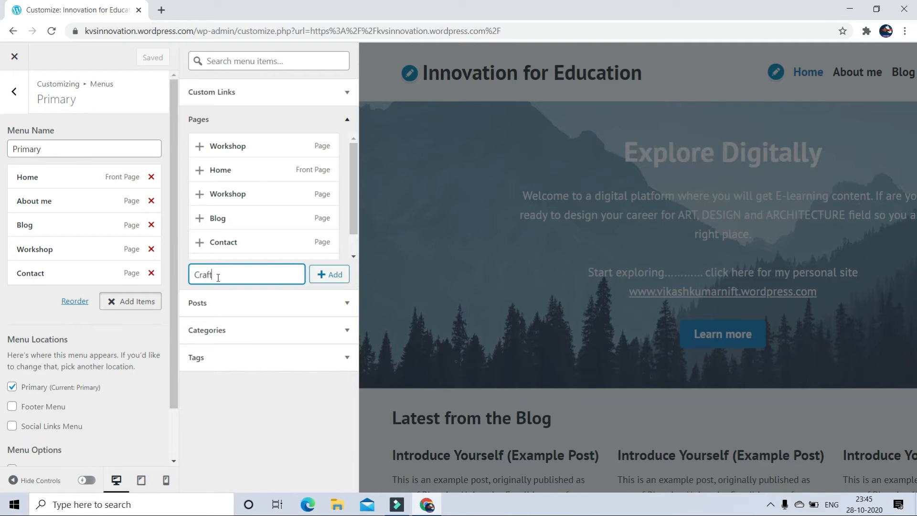
left_click(330, 276)
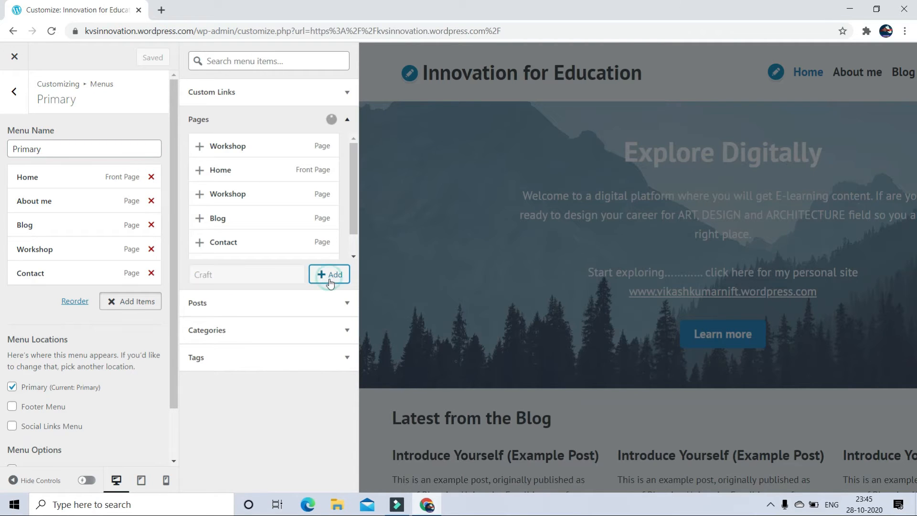
left_click(228, 274)
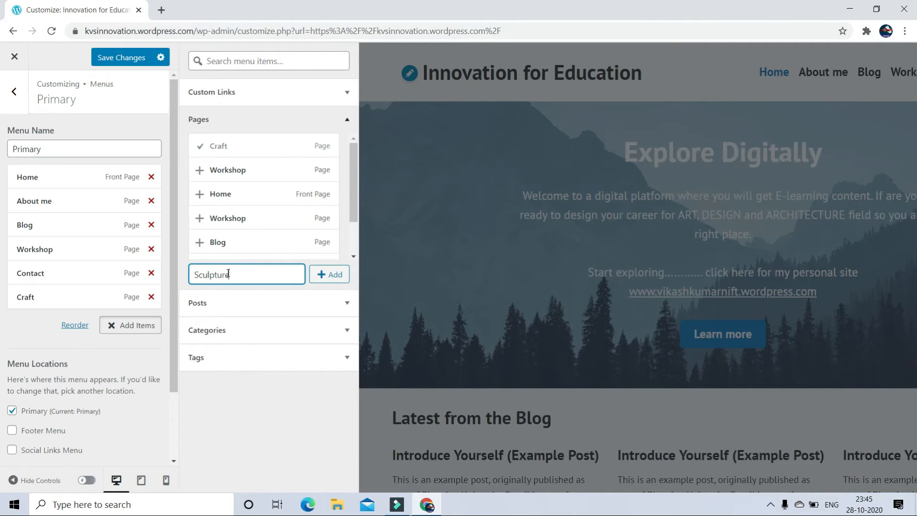
left_click(332, 277)
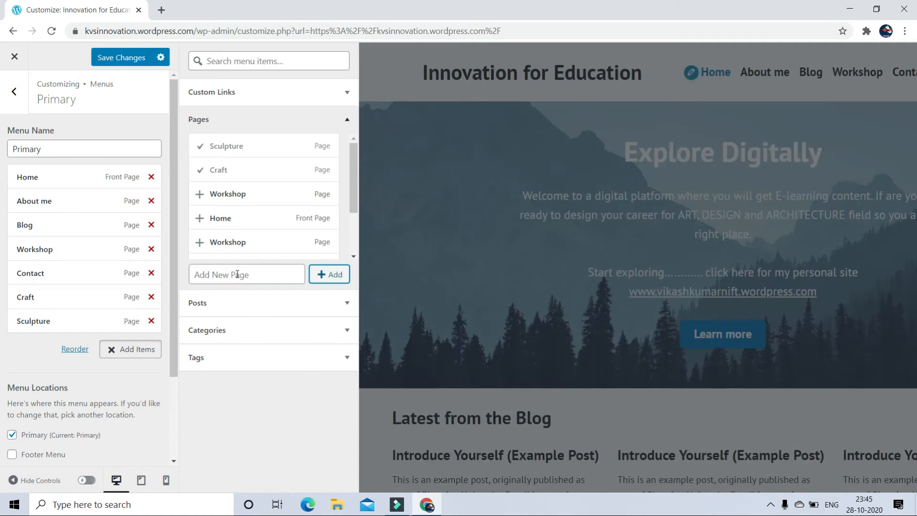
Create a new page named Painting as an item of the Primary menu.
left_click(237, 273)
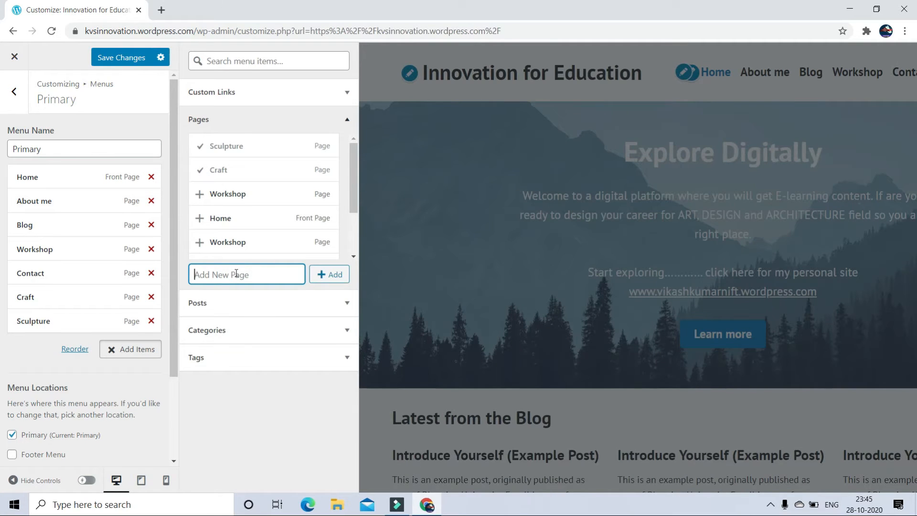
type("Painting")
left_click(320, 281)
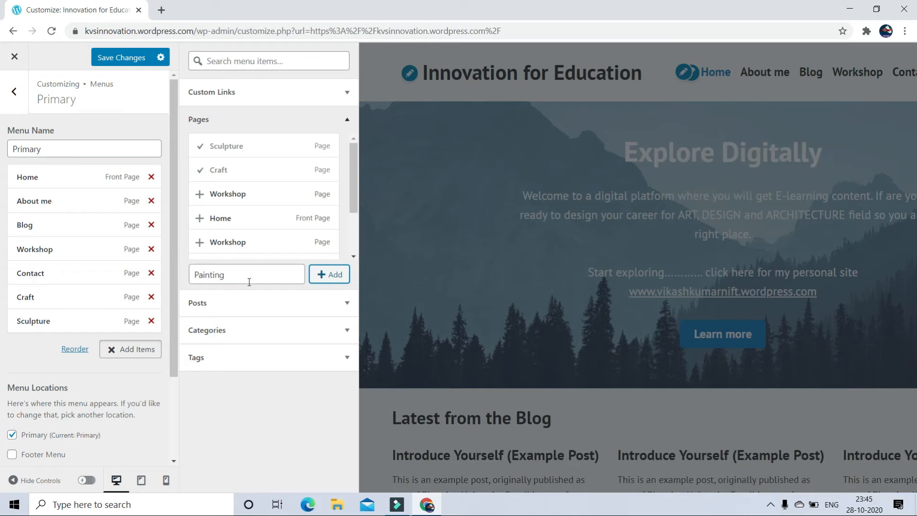
left_click(333, 277)
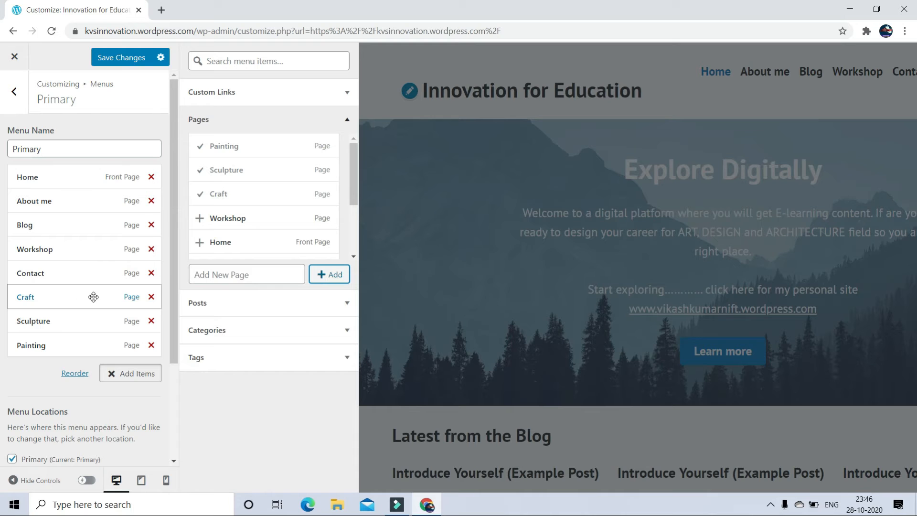
Reorder the Primary menu so that Craft, Sculpture and Painting follow Workshop and come before Contact.
left_click(76, 373)
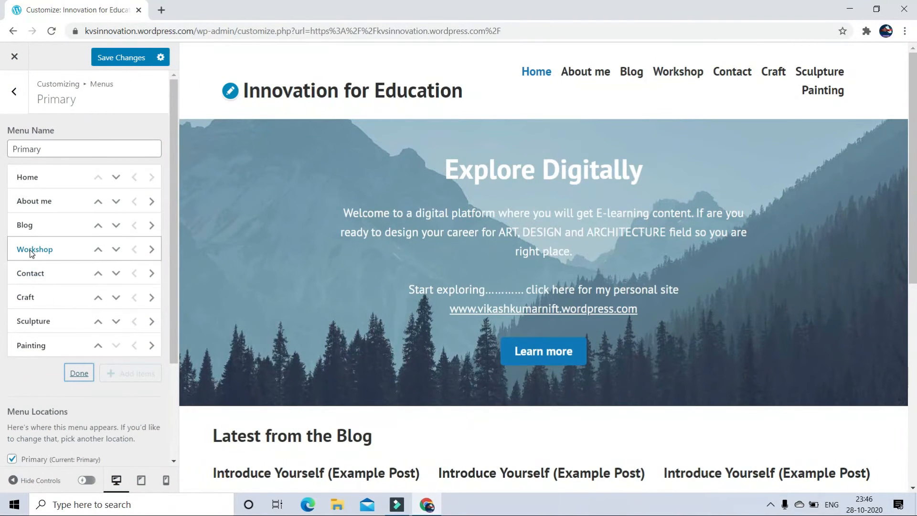
left_click(98, 297)
left_click(98, 321)
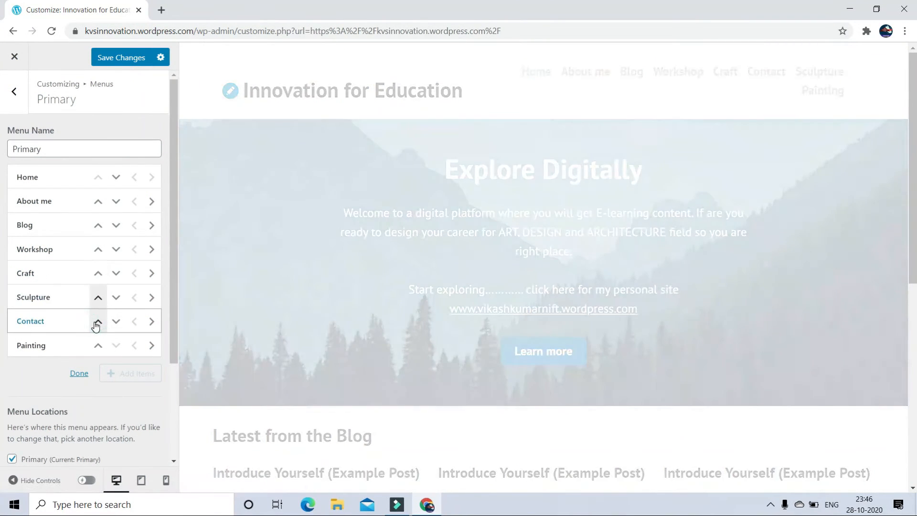
left_click(97, 321)
left_click(98, 321)
left_click(98, 345)
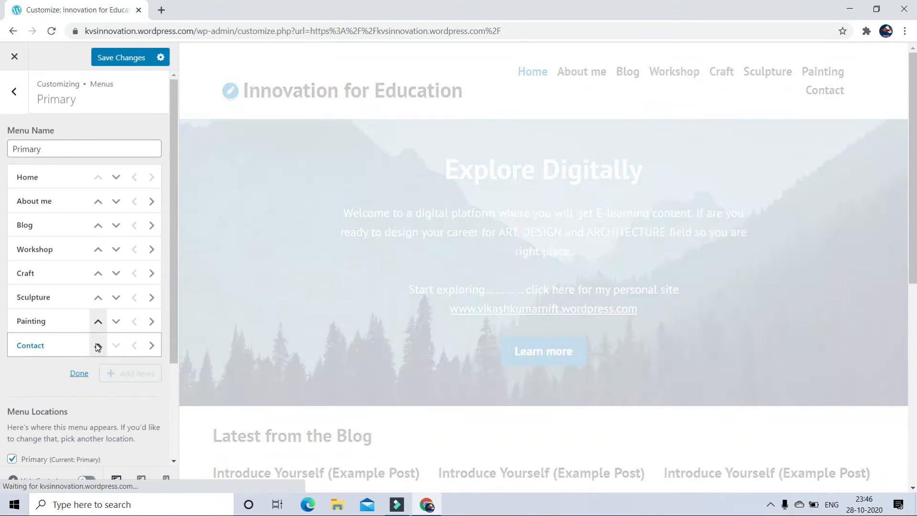
Nest Craft, Sculpture and Painting under Workshop as submenu items in the Primary menu and save the changes.
left_click(152, 273)
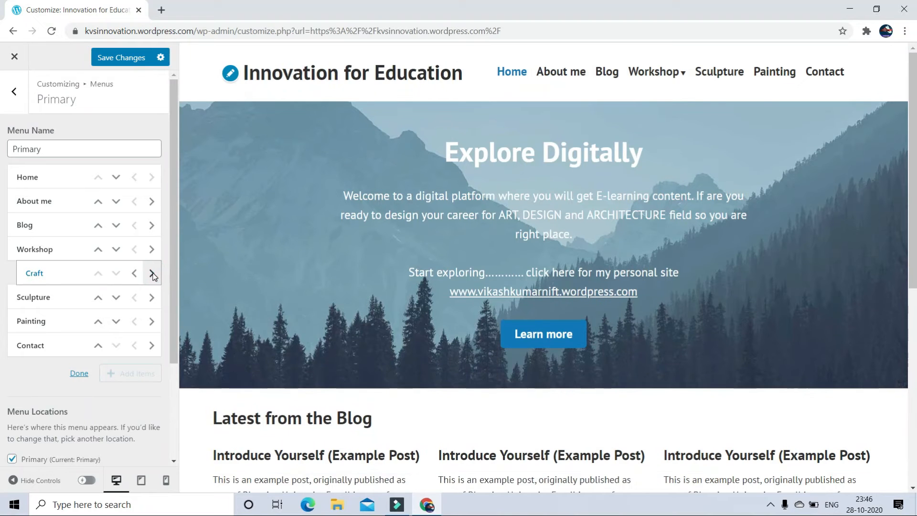
left_click(152, 297)
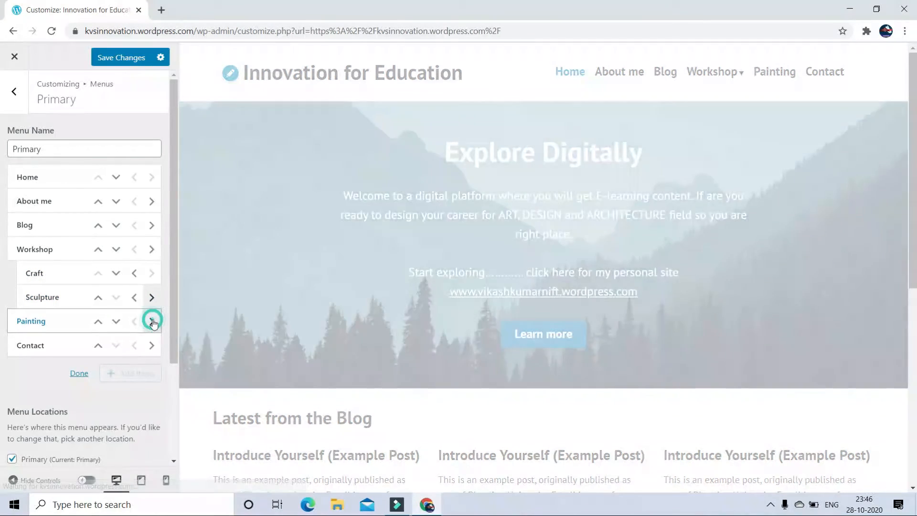
left_click(152, 321)
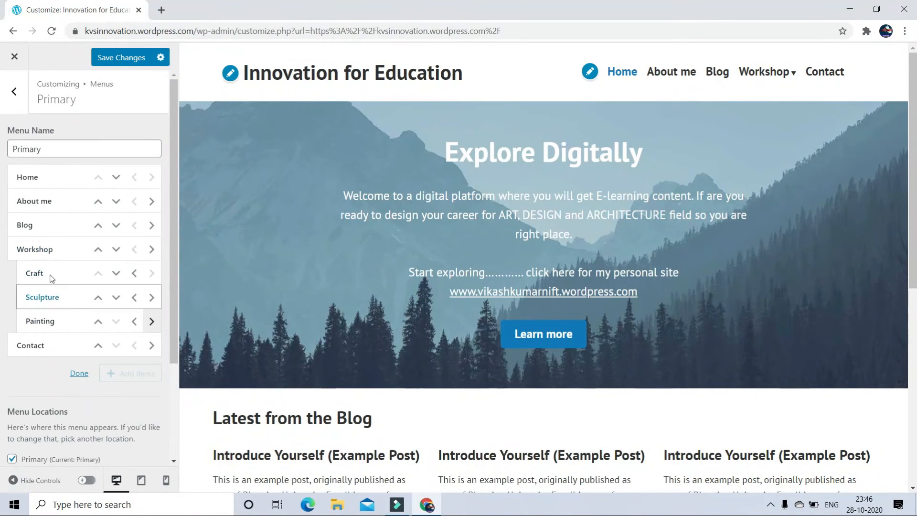
left_click(77, 378)
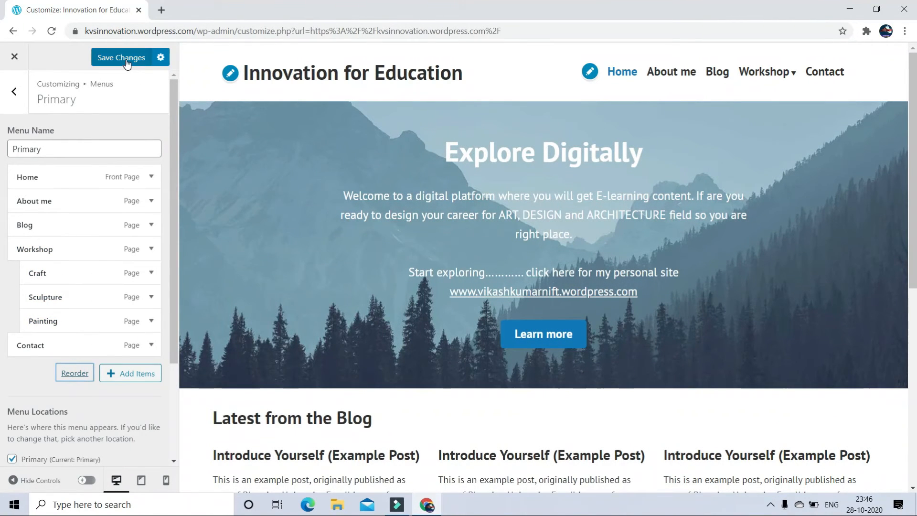
left_click(127, 58)
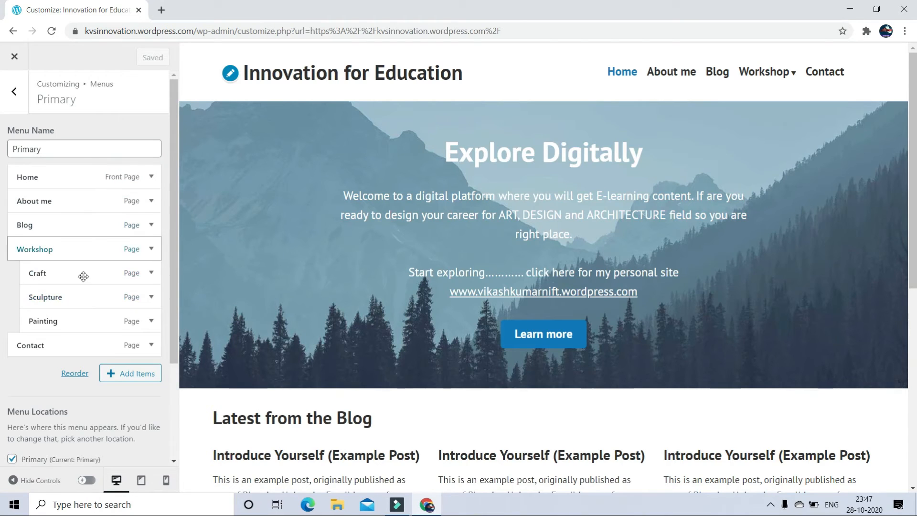
Check the Workshop submenu in the site preview by opening its Craft and Sculpture pages.
mouse_move(799, 79)
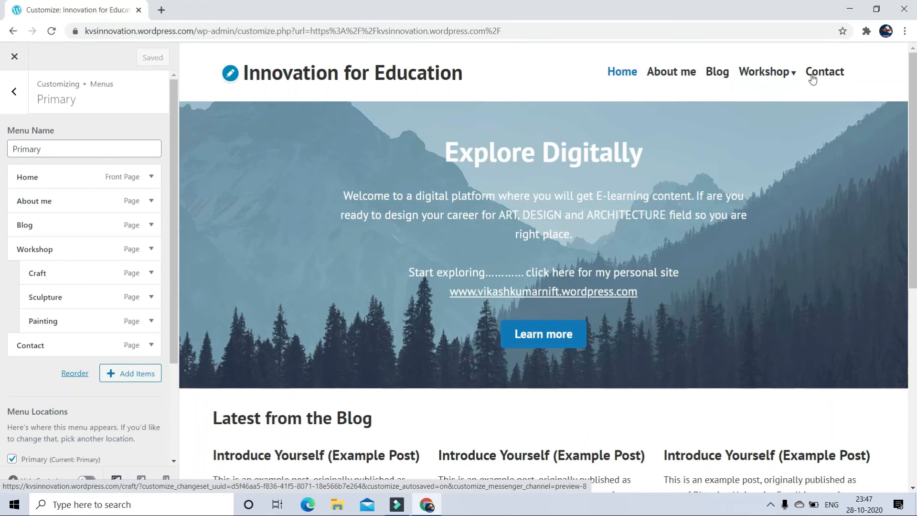
mouse_move(768, 70)
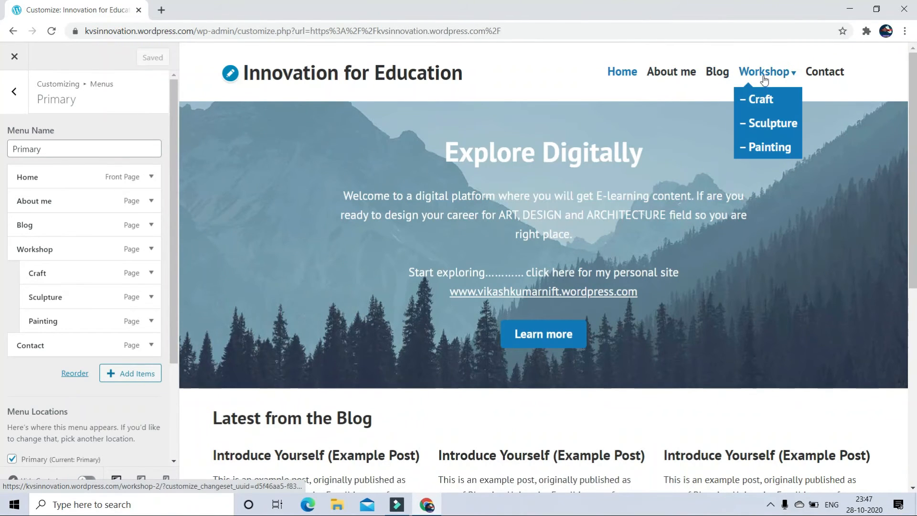
left_click(762, 104)
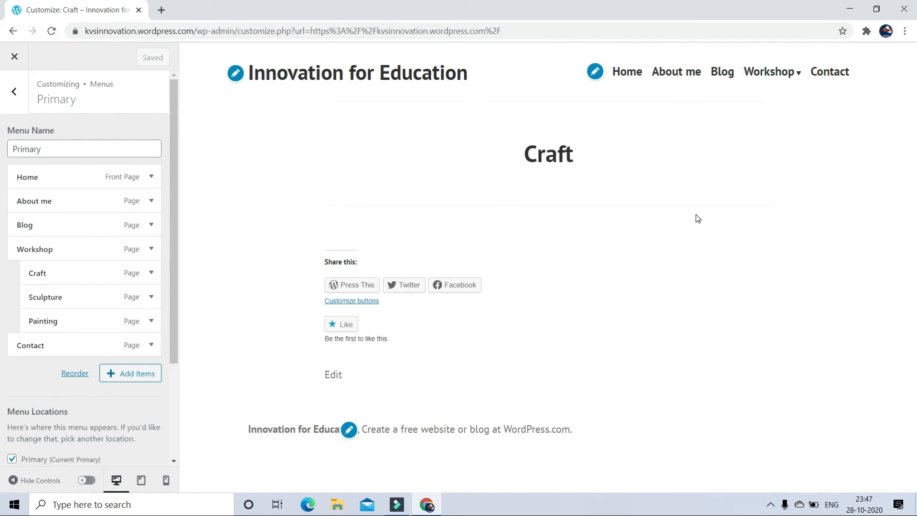
left_click(780, 122)
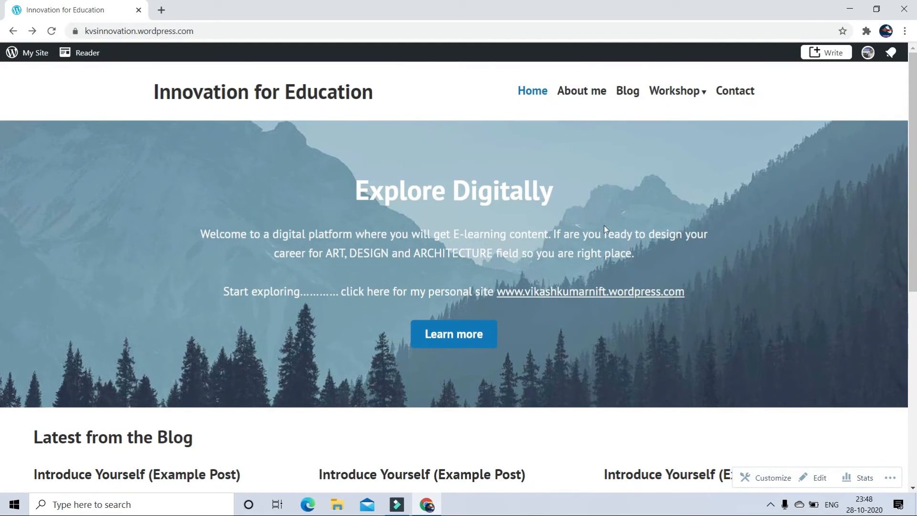
Open the site's home page for editing and select the cover block behind the Explore Digitally heading.
scroll(538, 357, "down", 5)
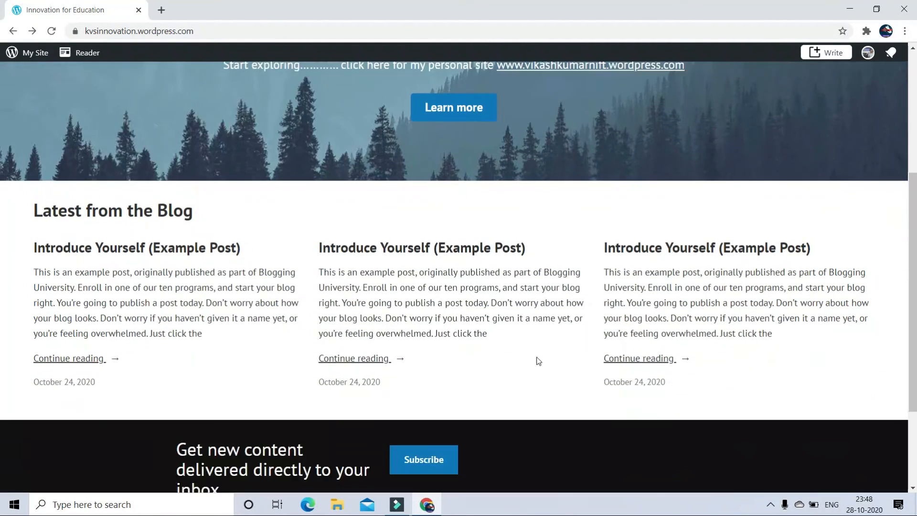
scroll(539, 361, "up", 5)
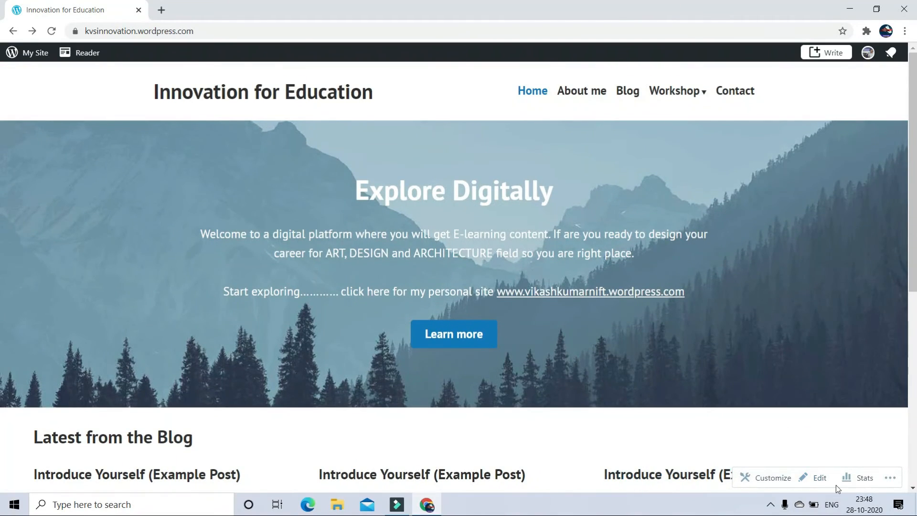
left_click(825, 480)
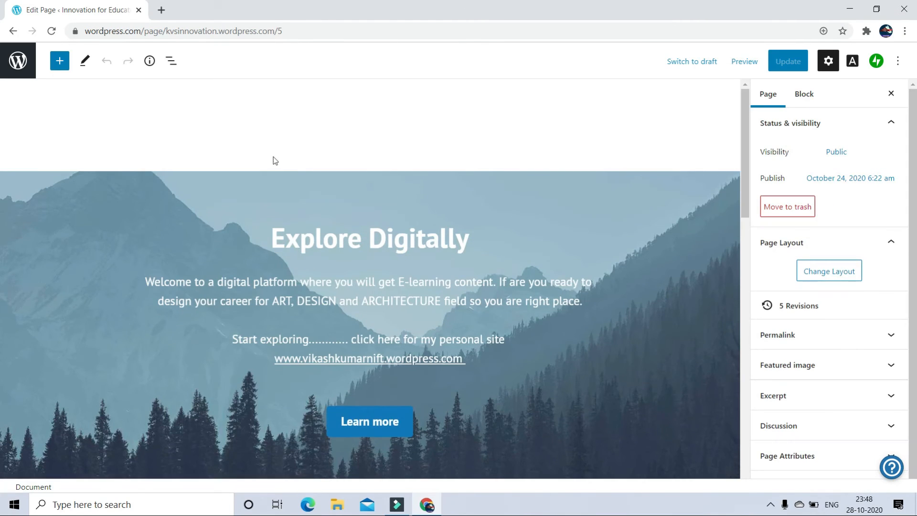
left_click(302, 236)
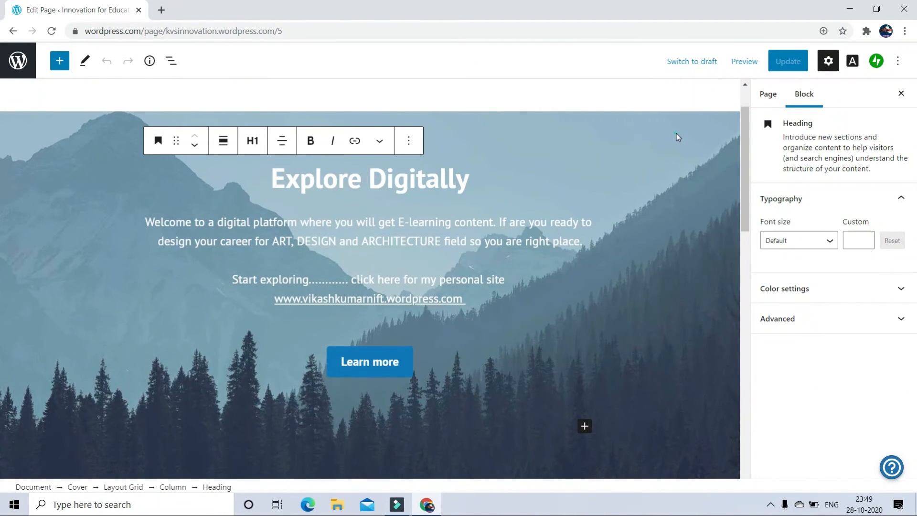
left_click(676, 133)
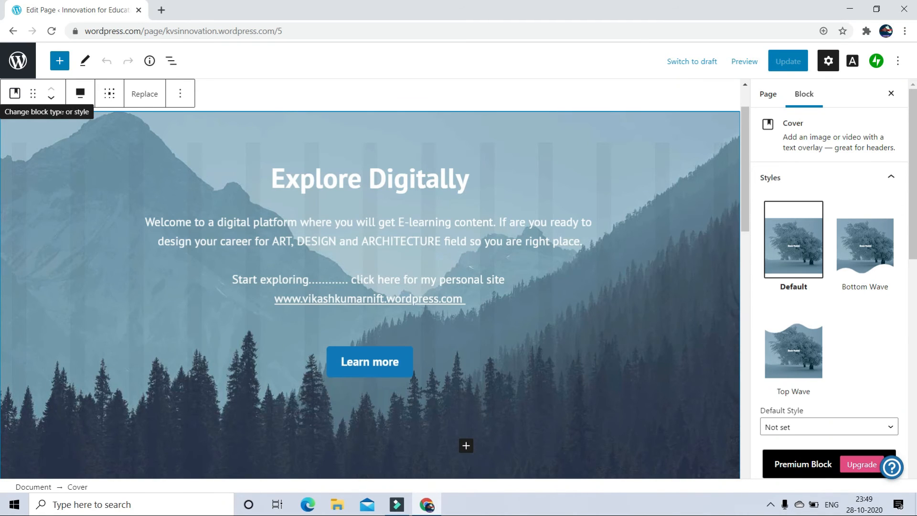
Replace the cover block's background by uploading the image file "home page" from the award folder.
left_click(145, 96)
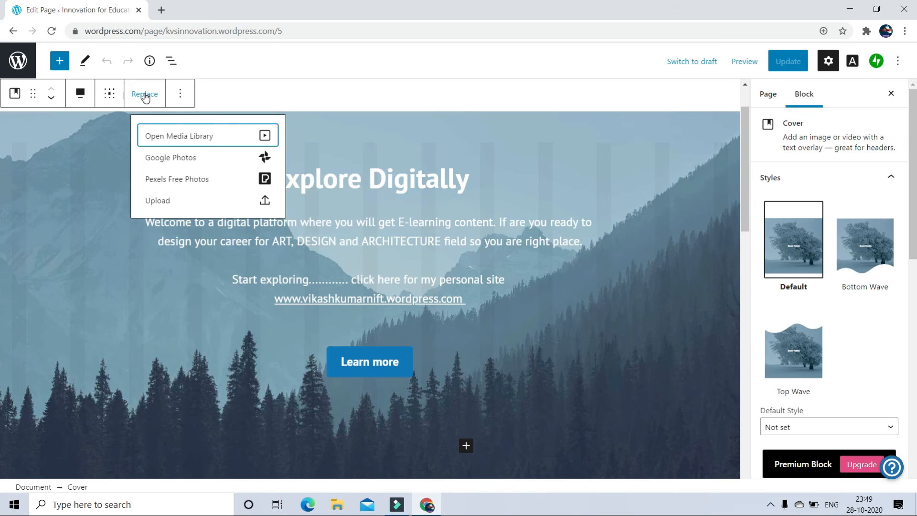
left_click(179, 202)
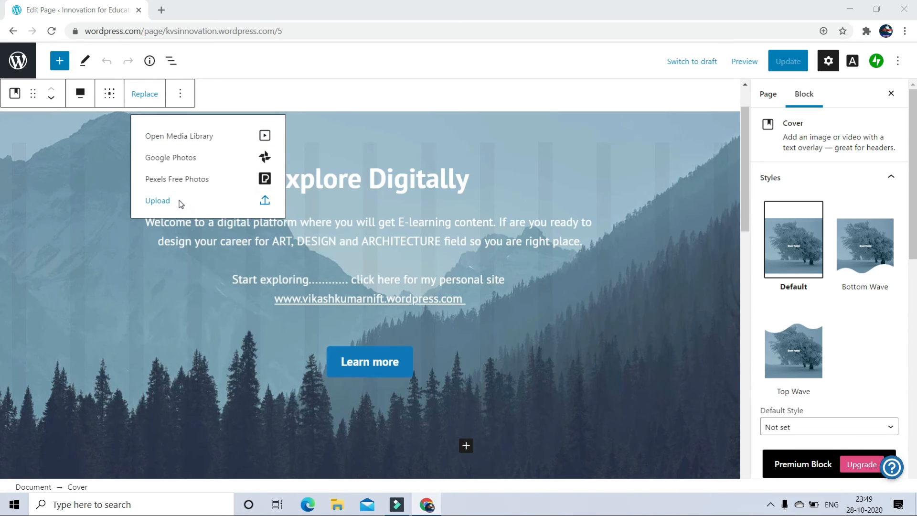
left_click(356, 196)
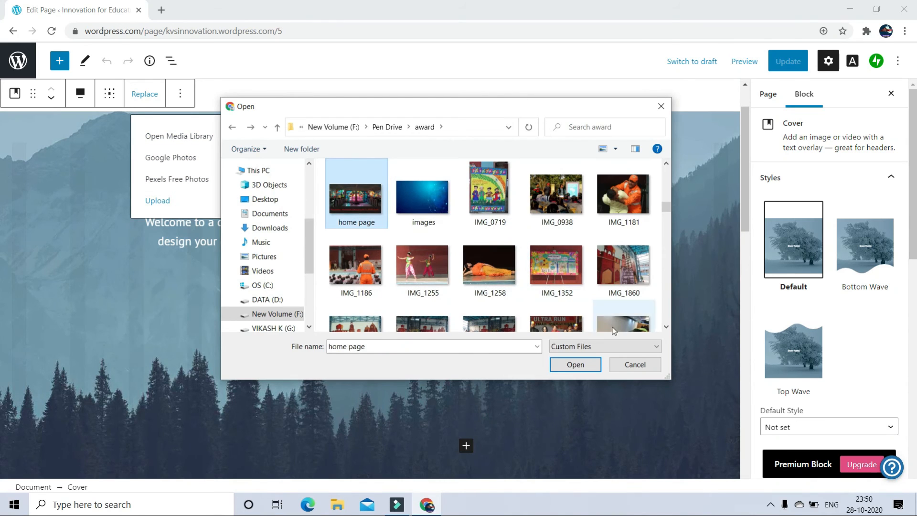
left_click(587, 365)
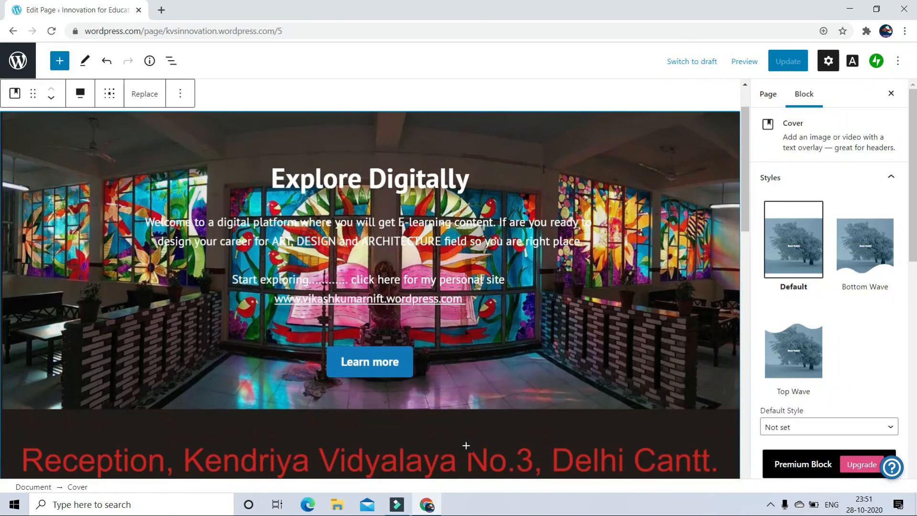
Replace the cover block's background with an uploaded blue digital network image and update the home page.
left_click(151, 97)
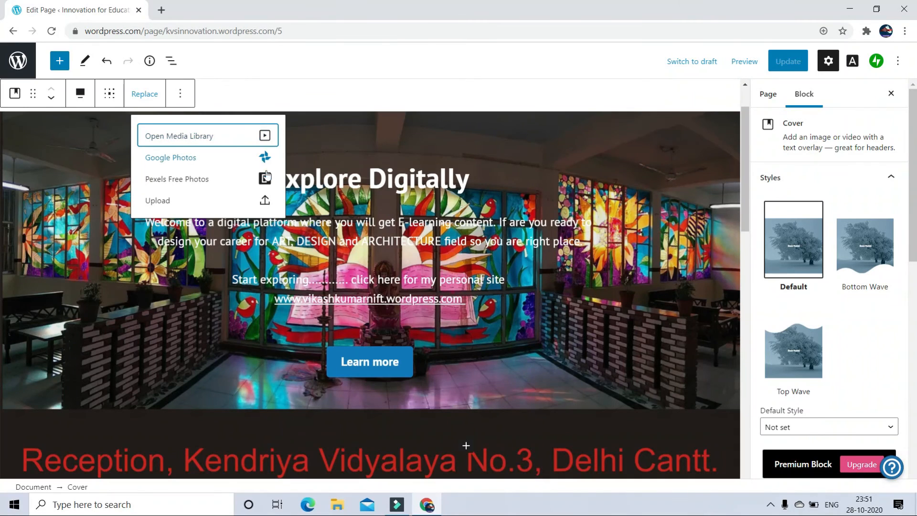
left_click(157, 201)
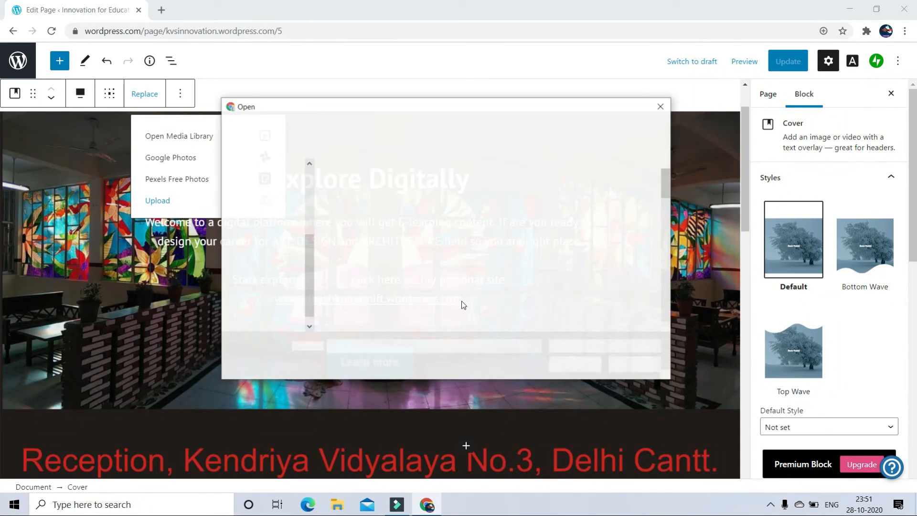
left_click(583, 367)
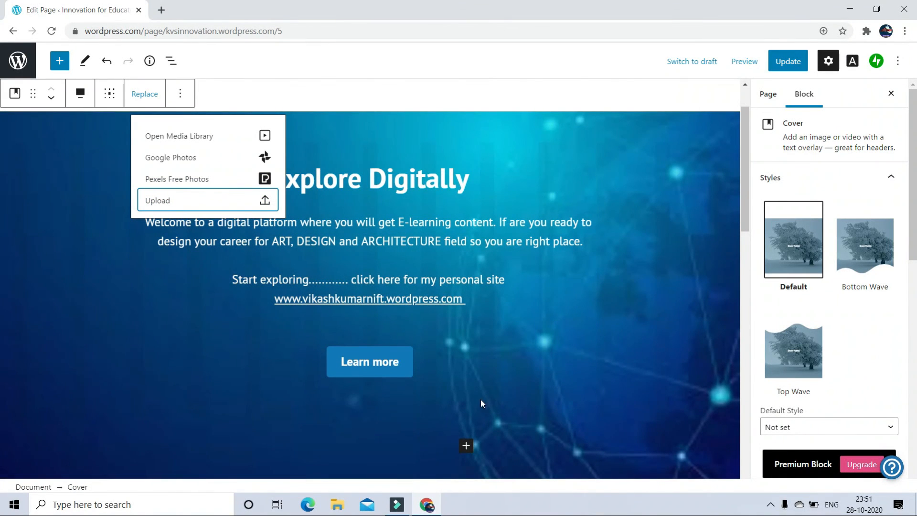
left_click(787, 62)
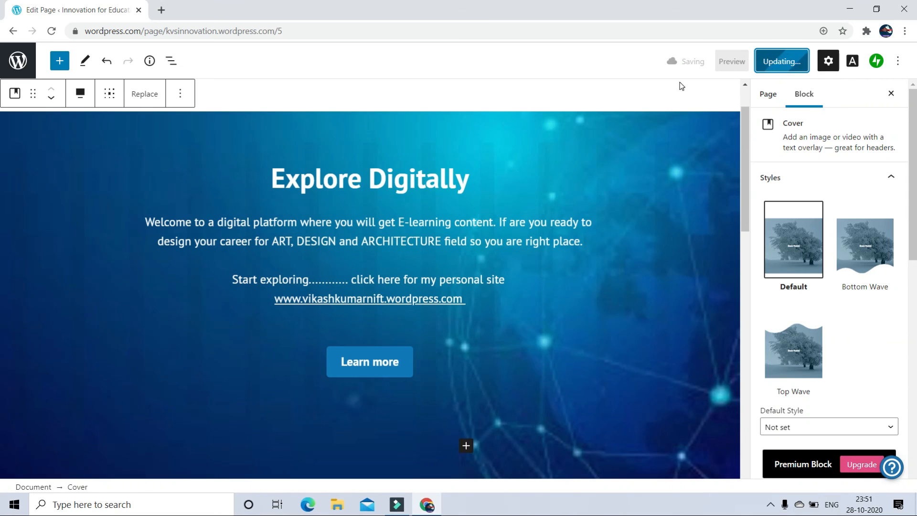
Open kvsinnovation.wordpress.com in a new browser tab and review the published home page from header to footer.
left_click(161, 10)
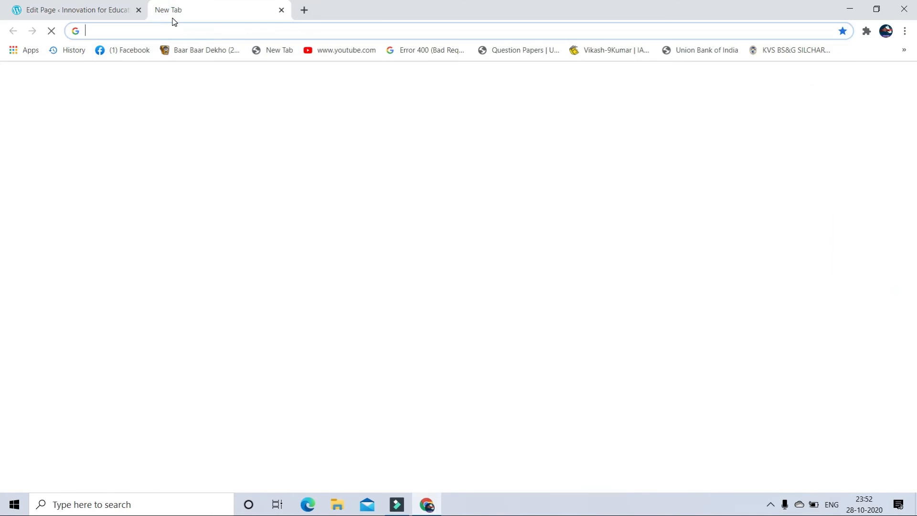
type("kvs")
key("Return")
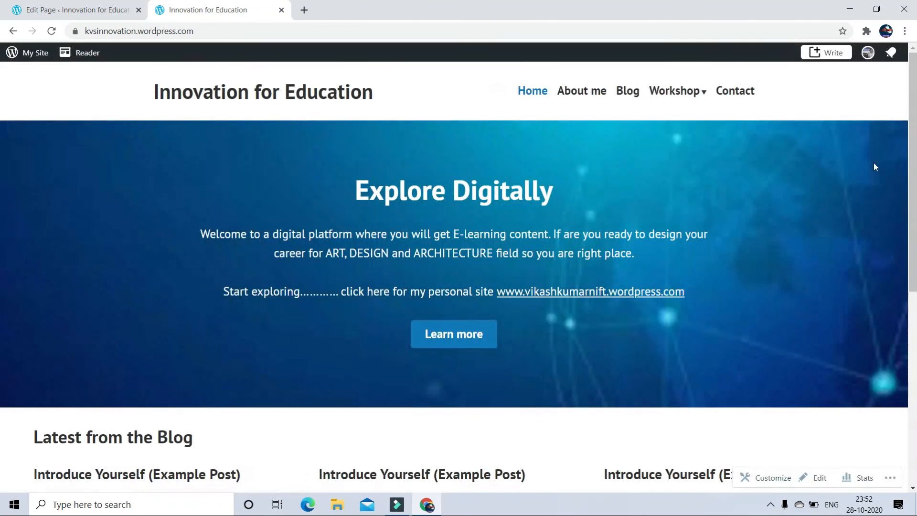
scroll(492, 173, "down", 8)
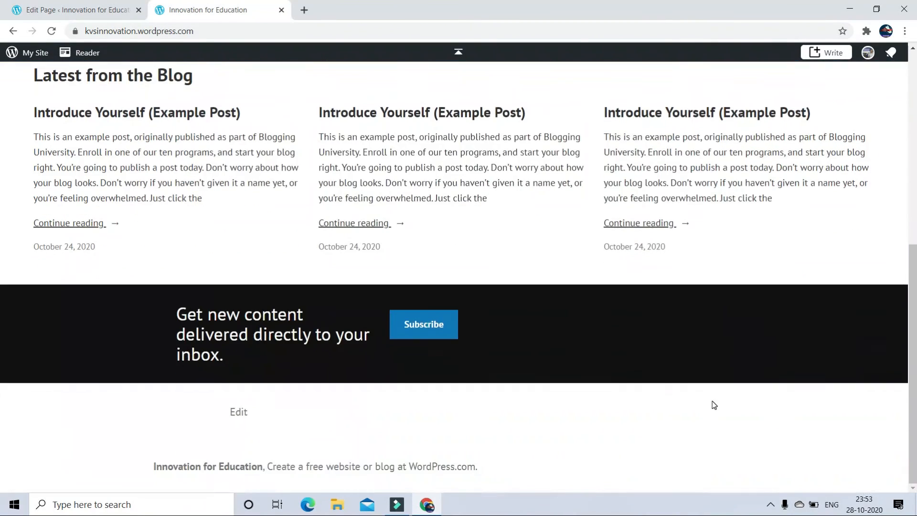
scroll(618, 427, "up", 8)
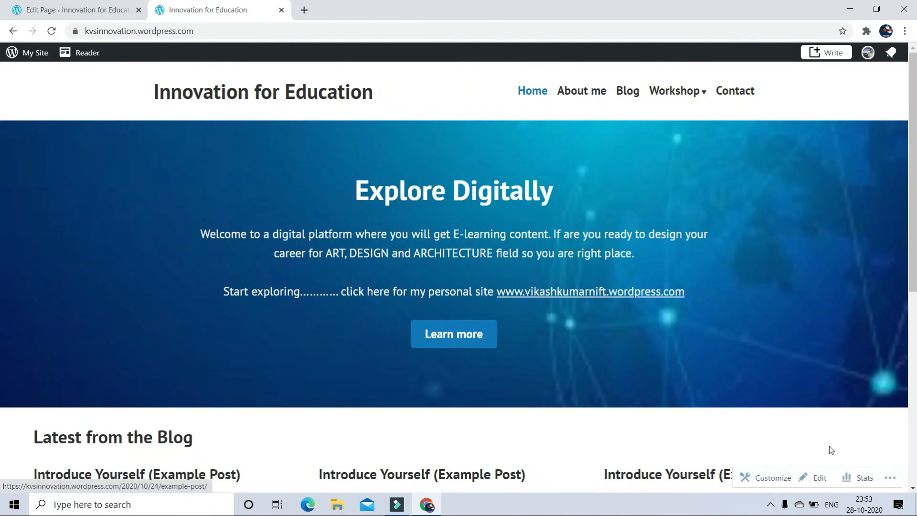